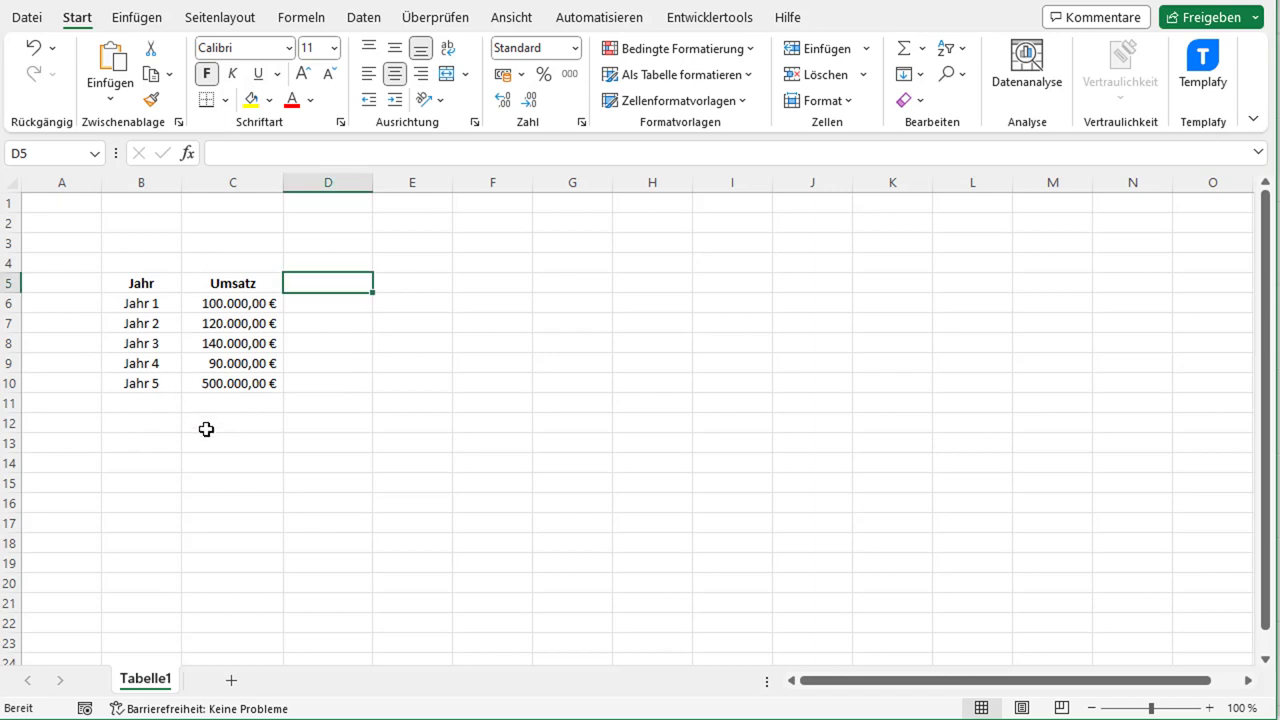
- Inspect the Jahr labels, the Umsatz heading and the first sales value
click(158, 286)
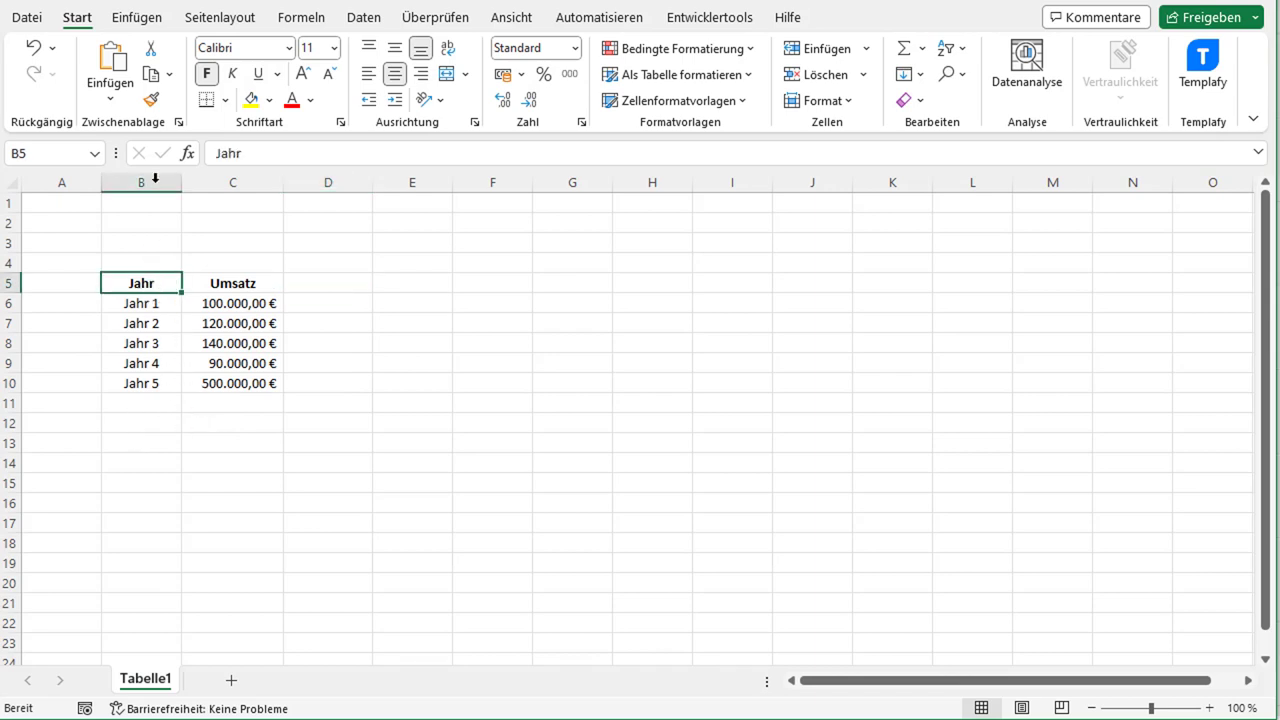
click(154, 303)
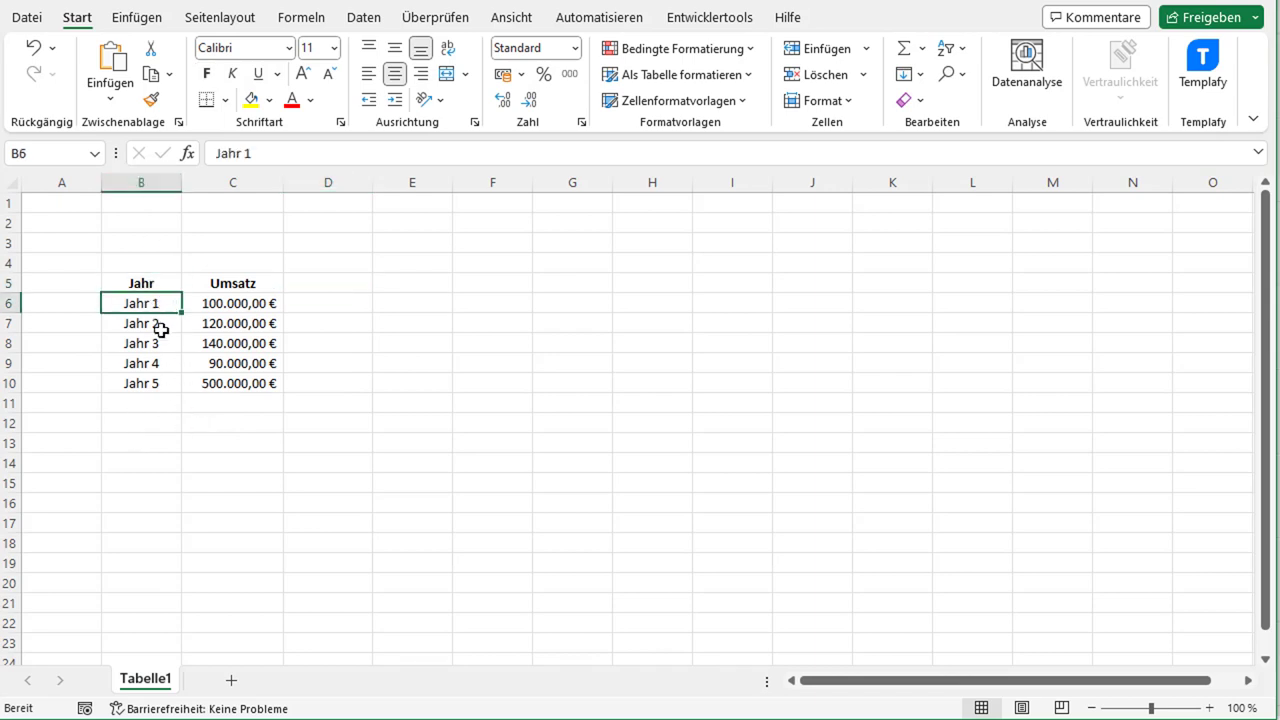
click(162, 328)
click(164, 380)
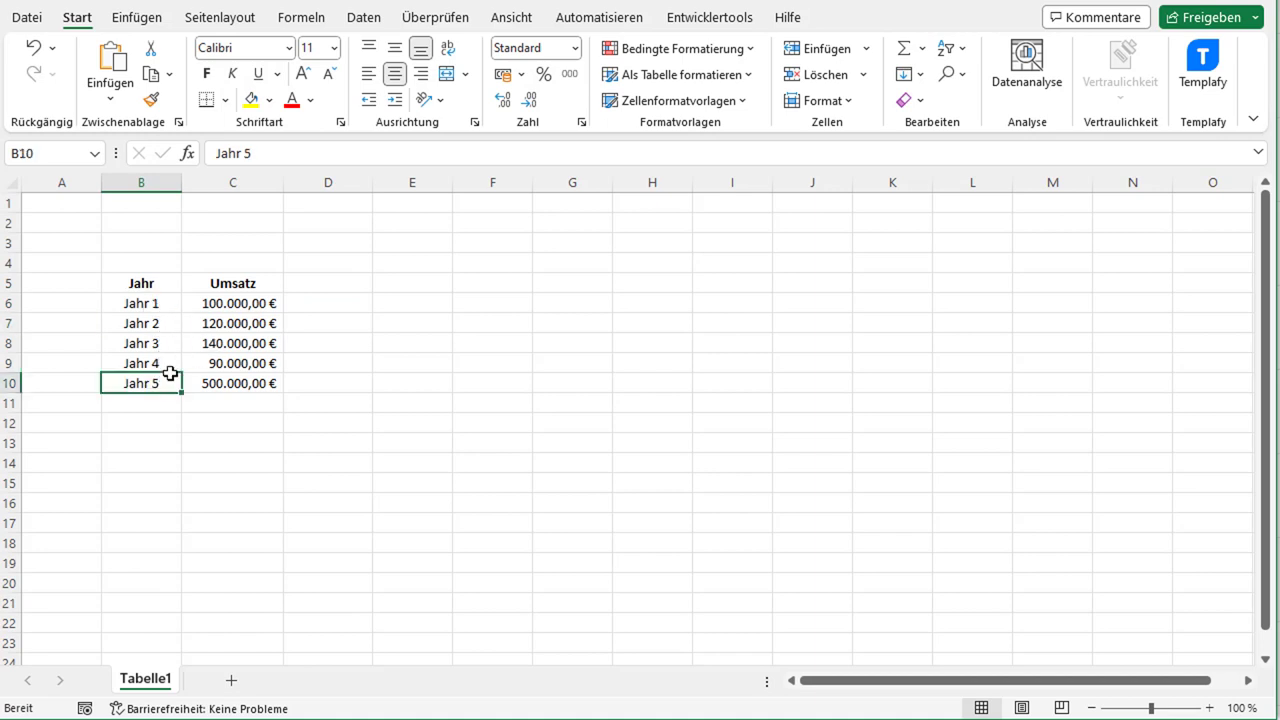
click(263, 284)
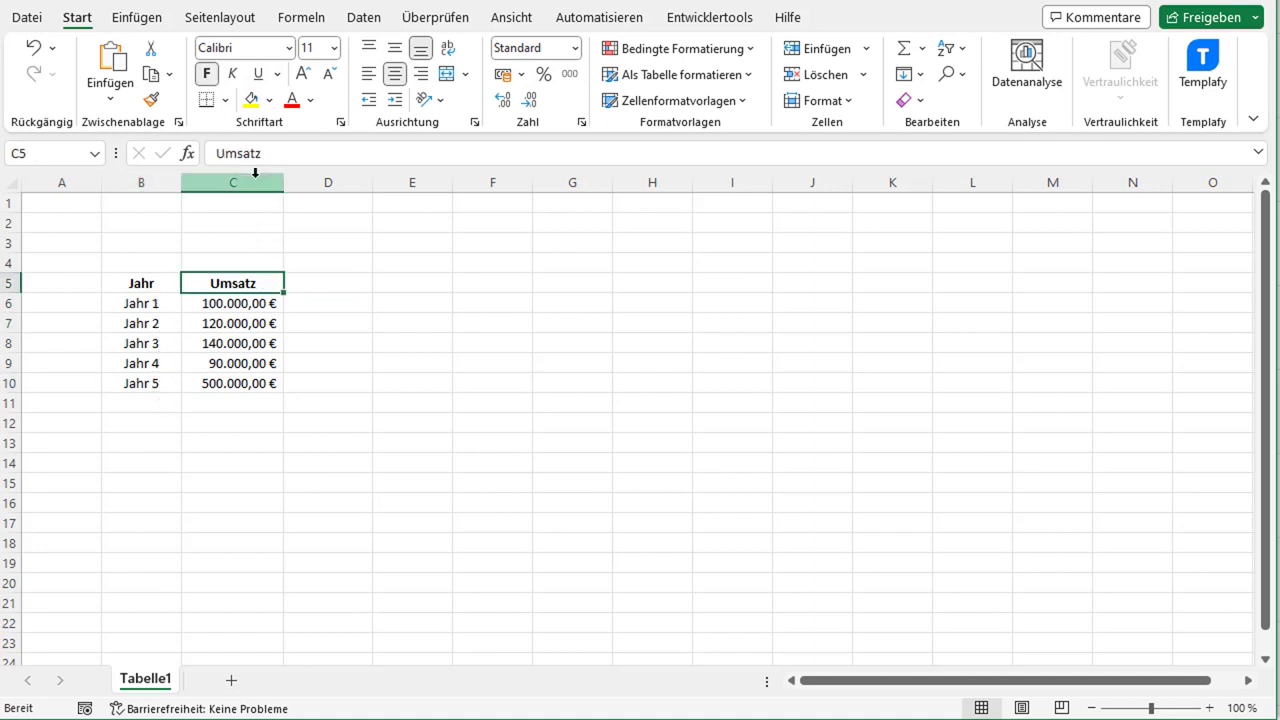
click(260, 305)
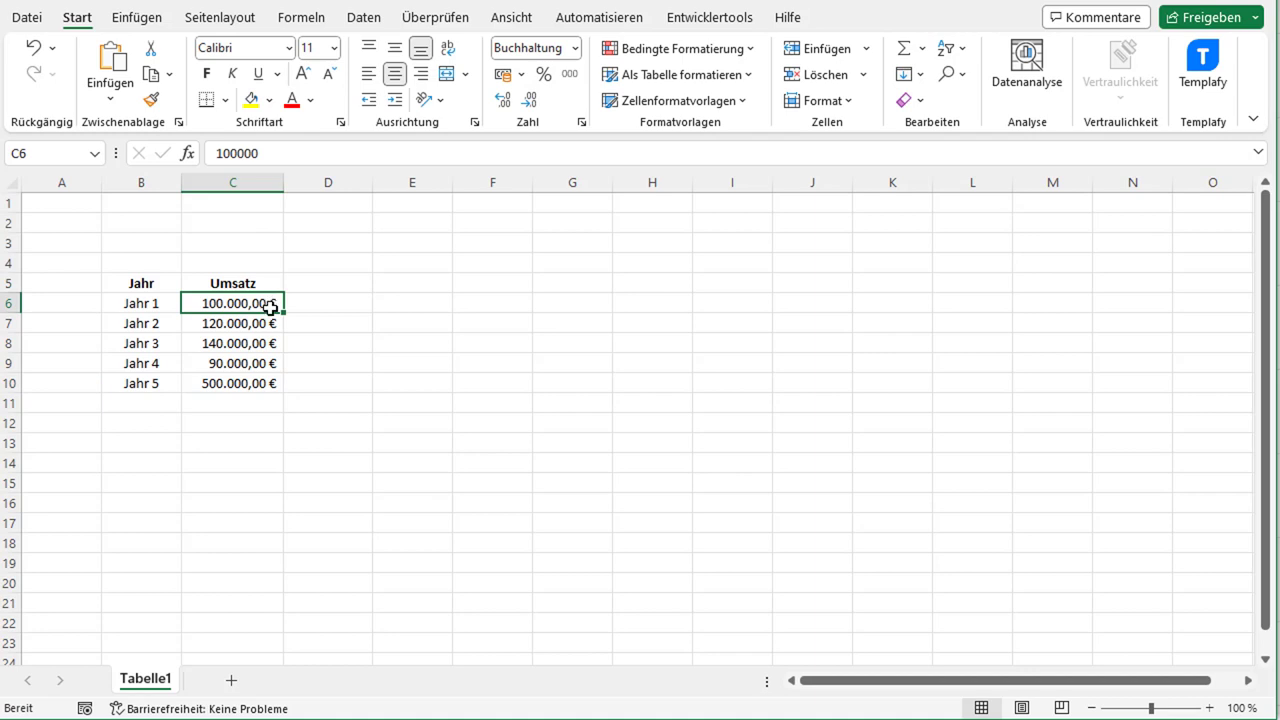
- Review the sales figures in column C up to the Umsatz heading
click(170, 300)
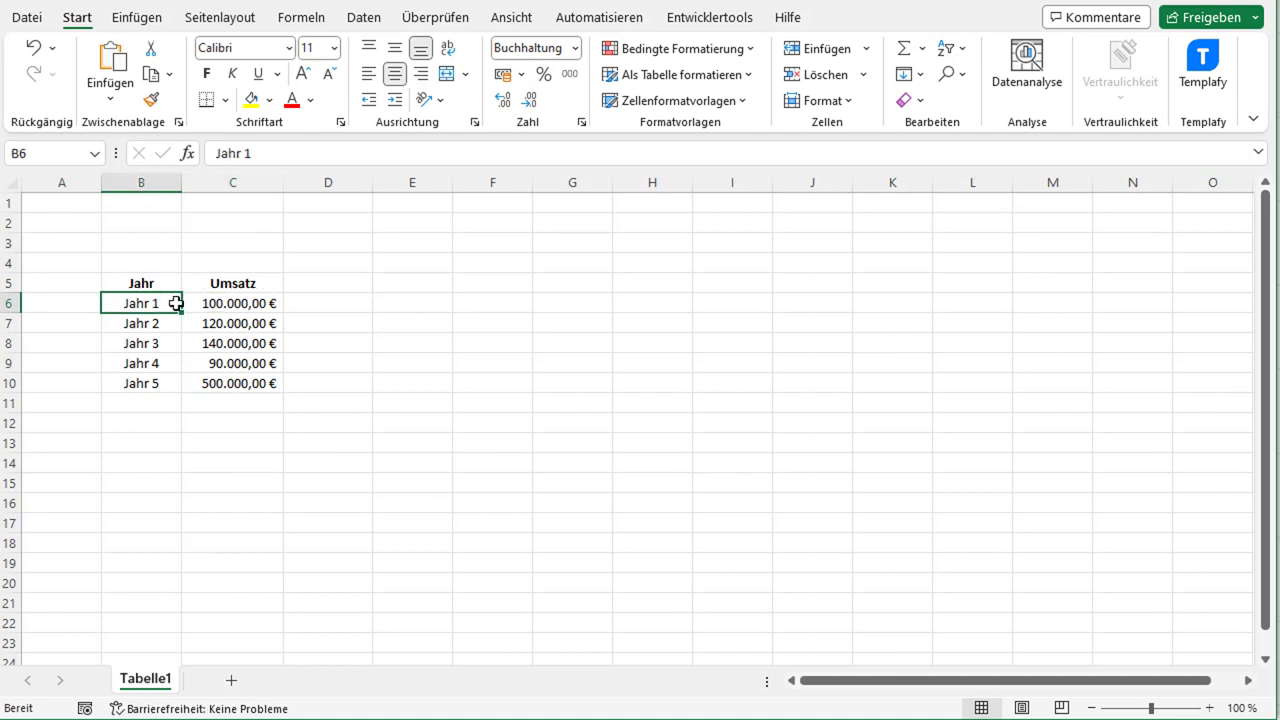
click(232, 308)
click(241, 330)
click(250, 362)
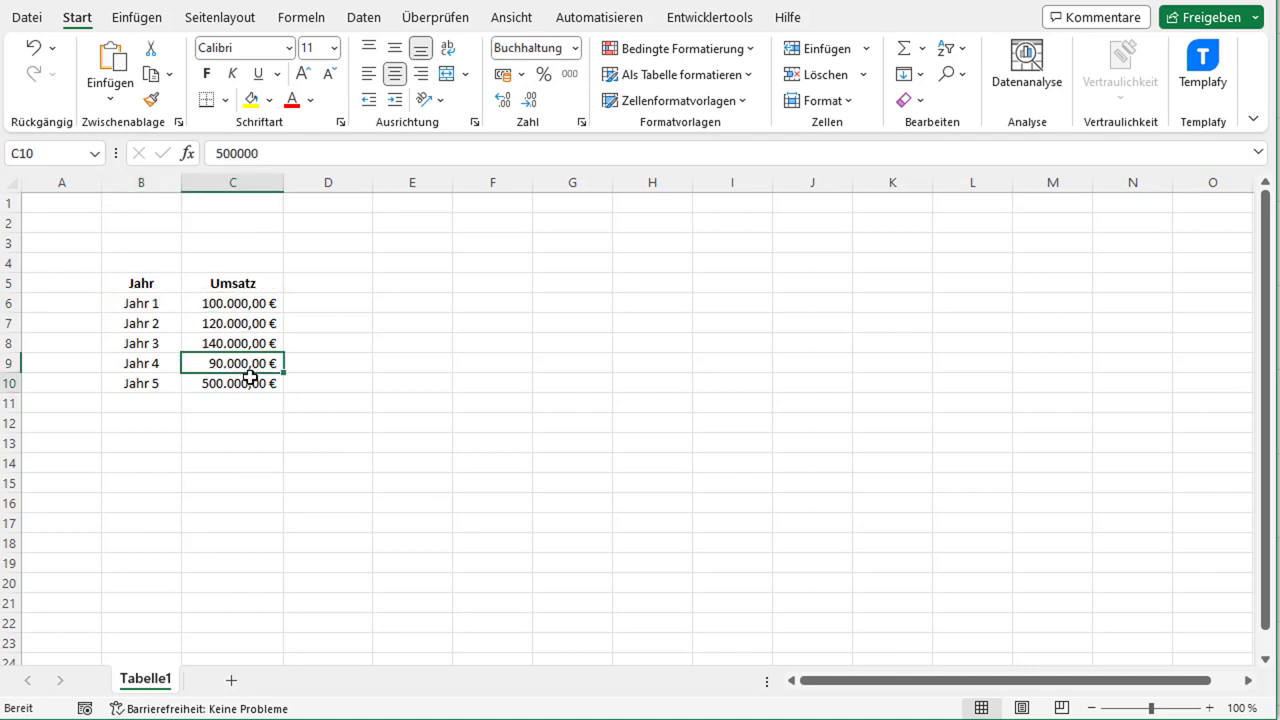
click(254, 381)
click(263, 323)
click(256, 281)
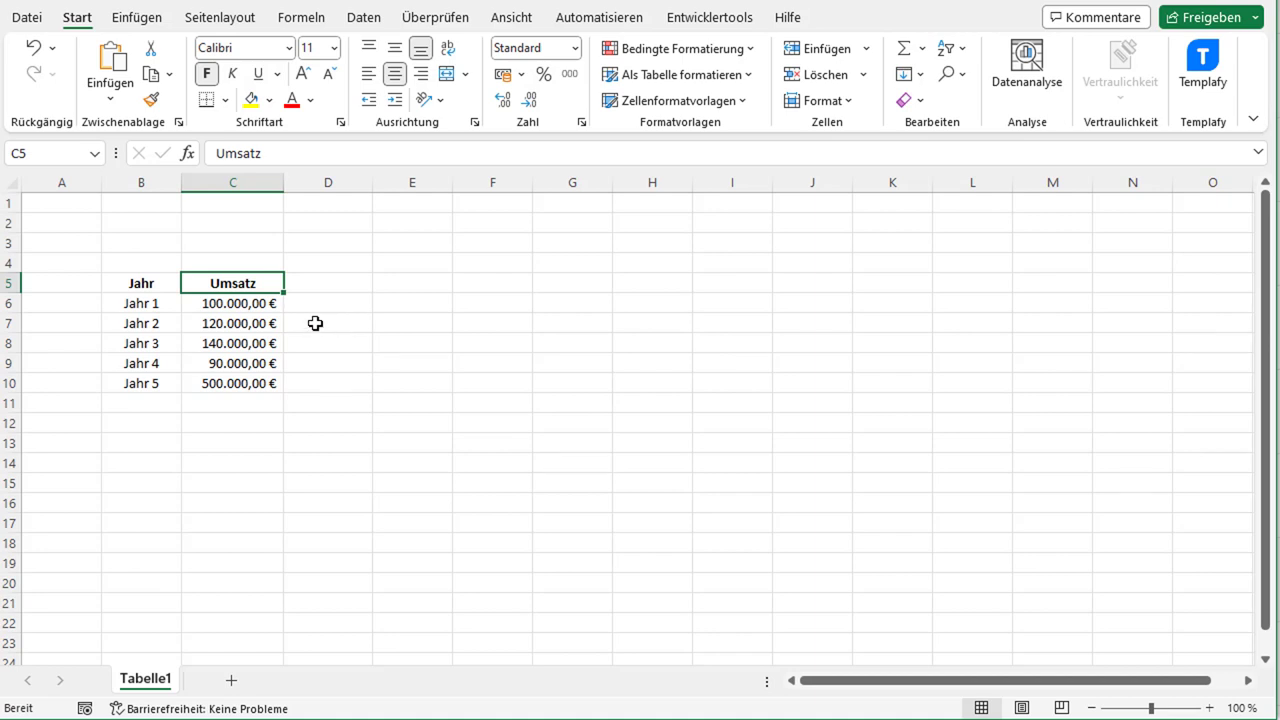
- Add the Wachstum column heading in D5
click(367, 290)
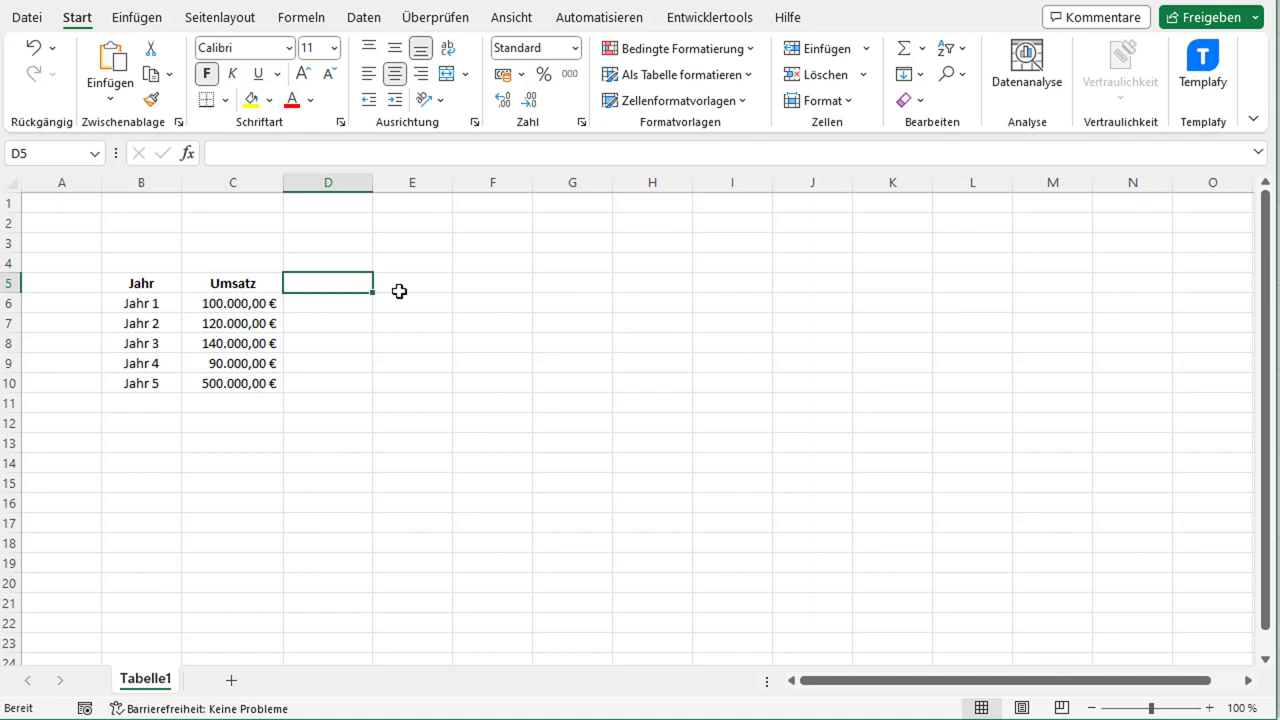
text(Waschstum)
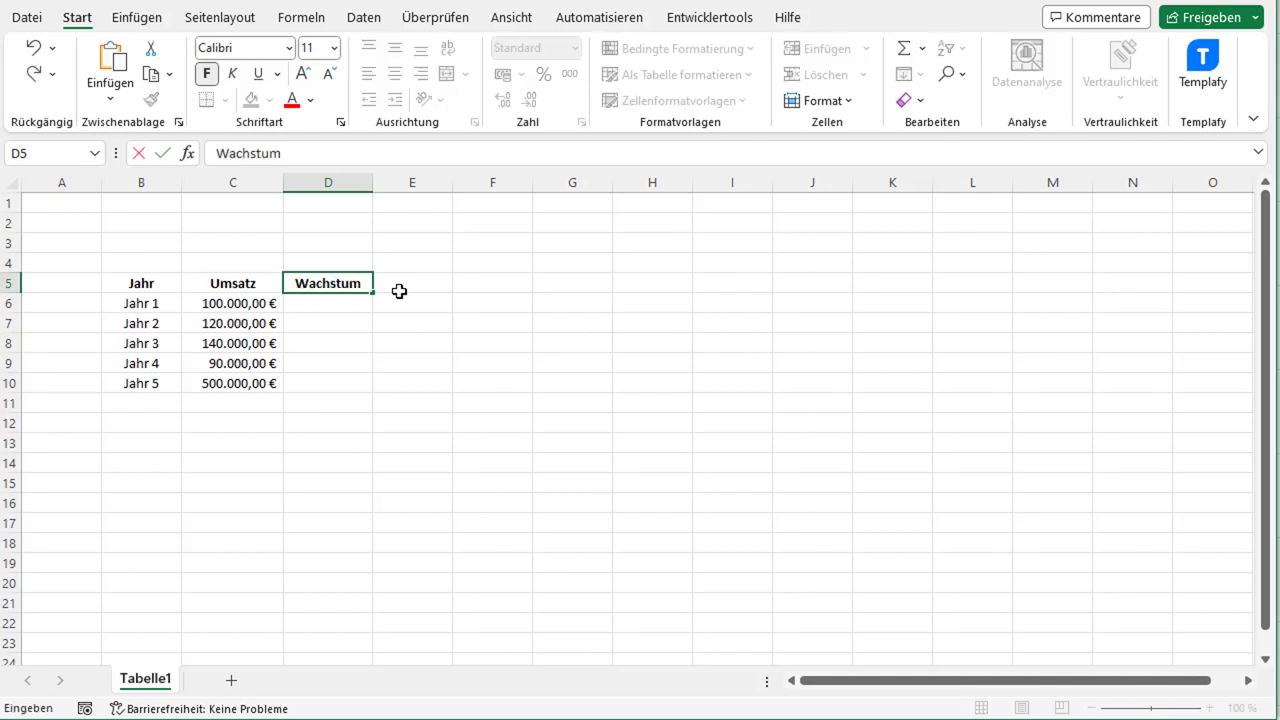
key(Return)
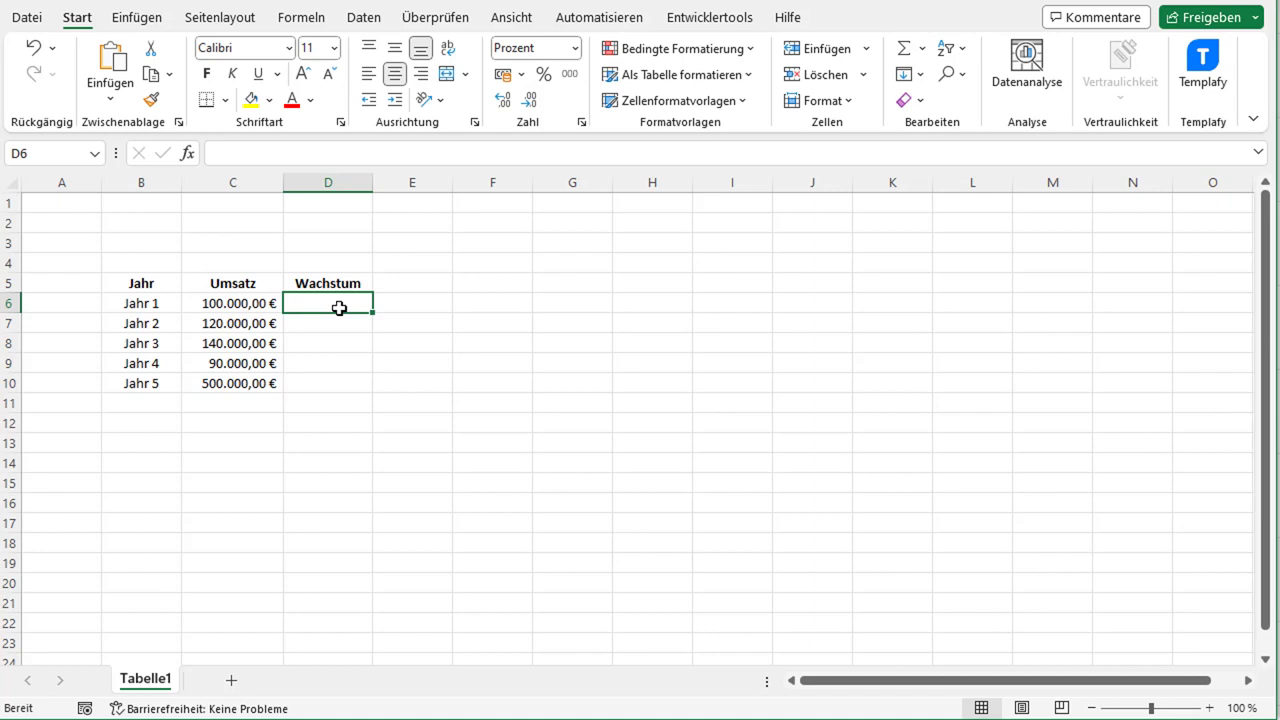
- Enter =C7/C6-1 in D7 so Jahr 2 shows 20% growth
click(348, 329)
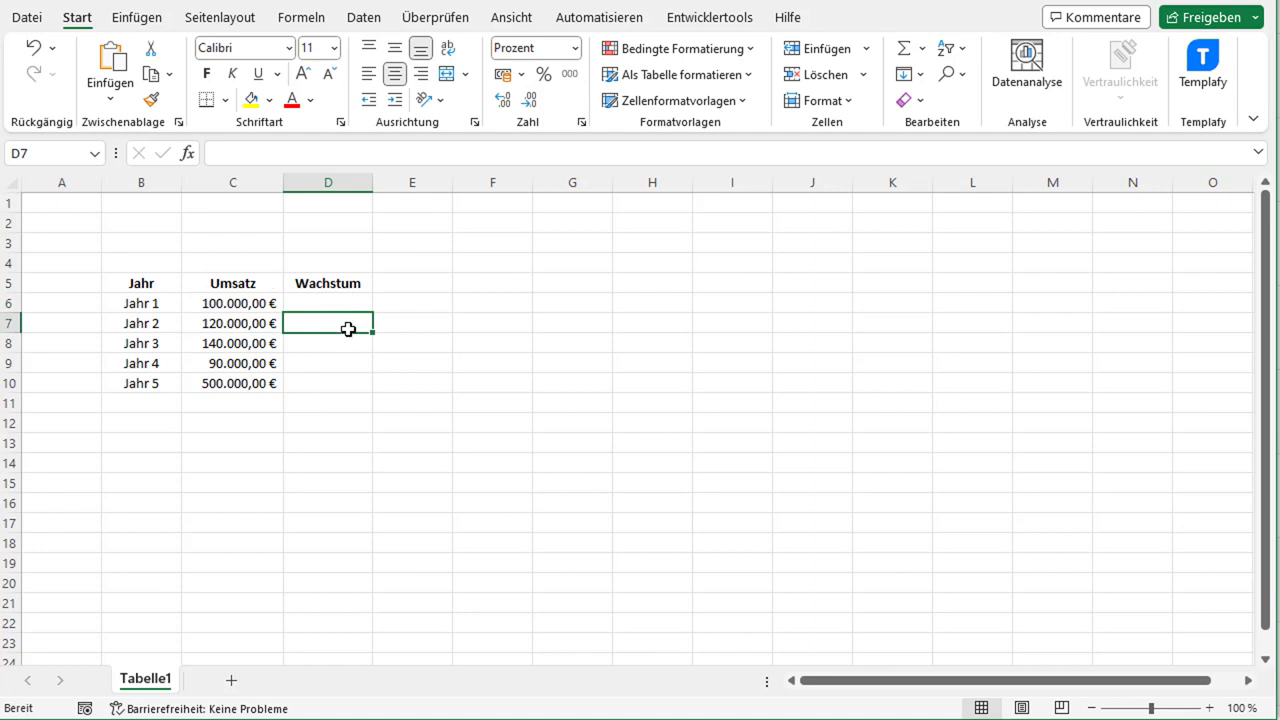
text(=)
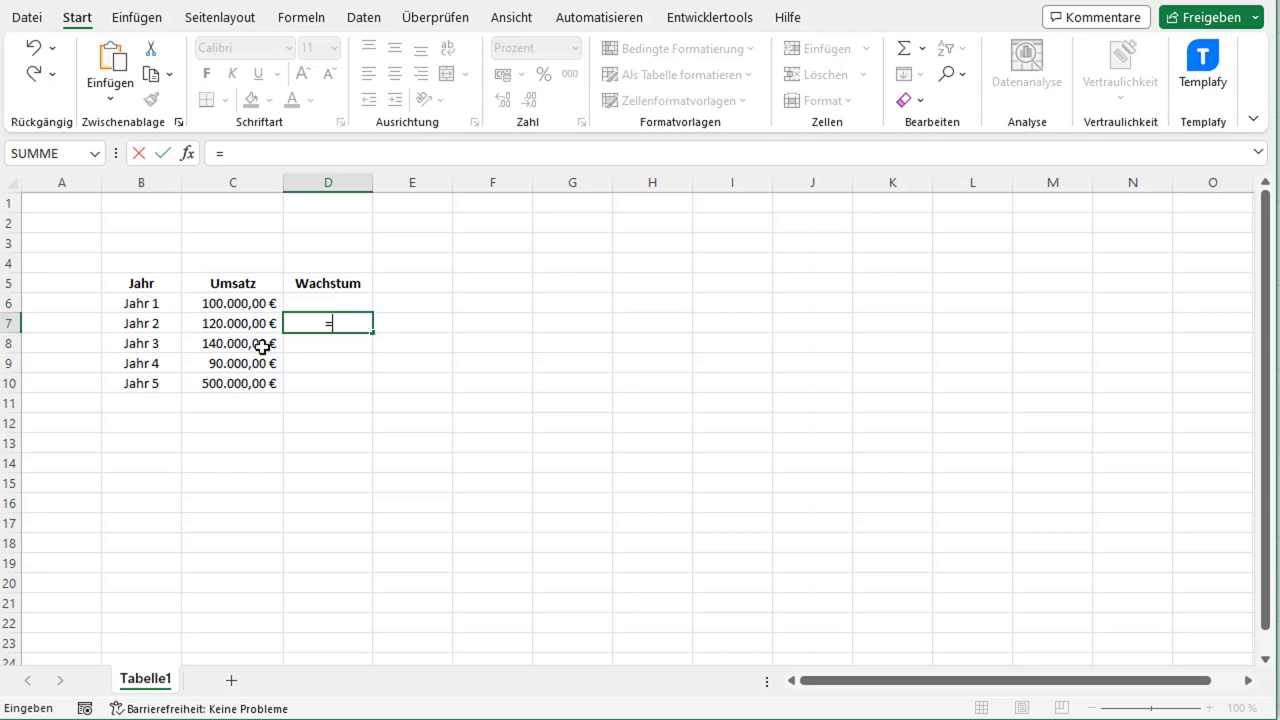
click(256, 323)
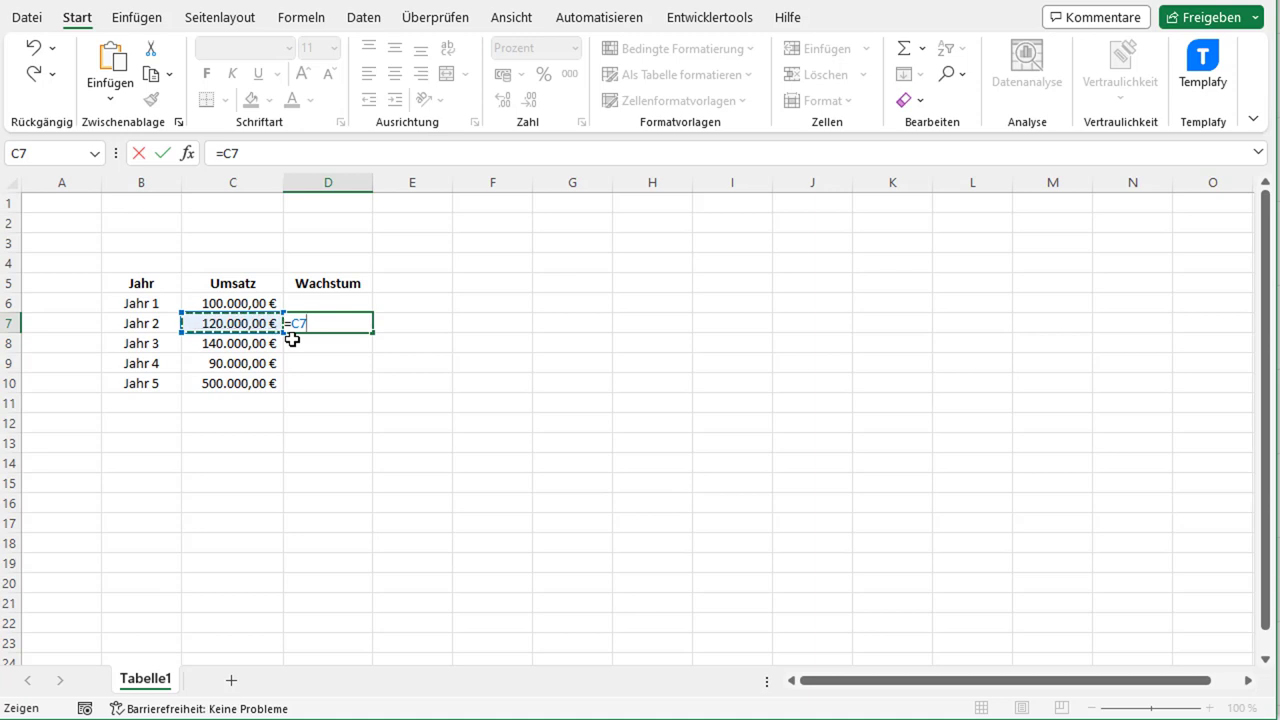
text(/)
click(226, 300)
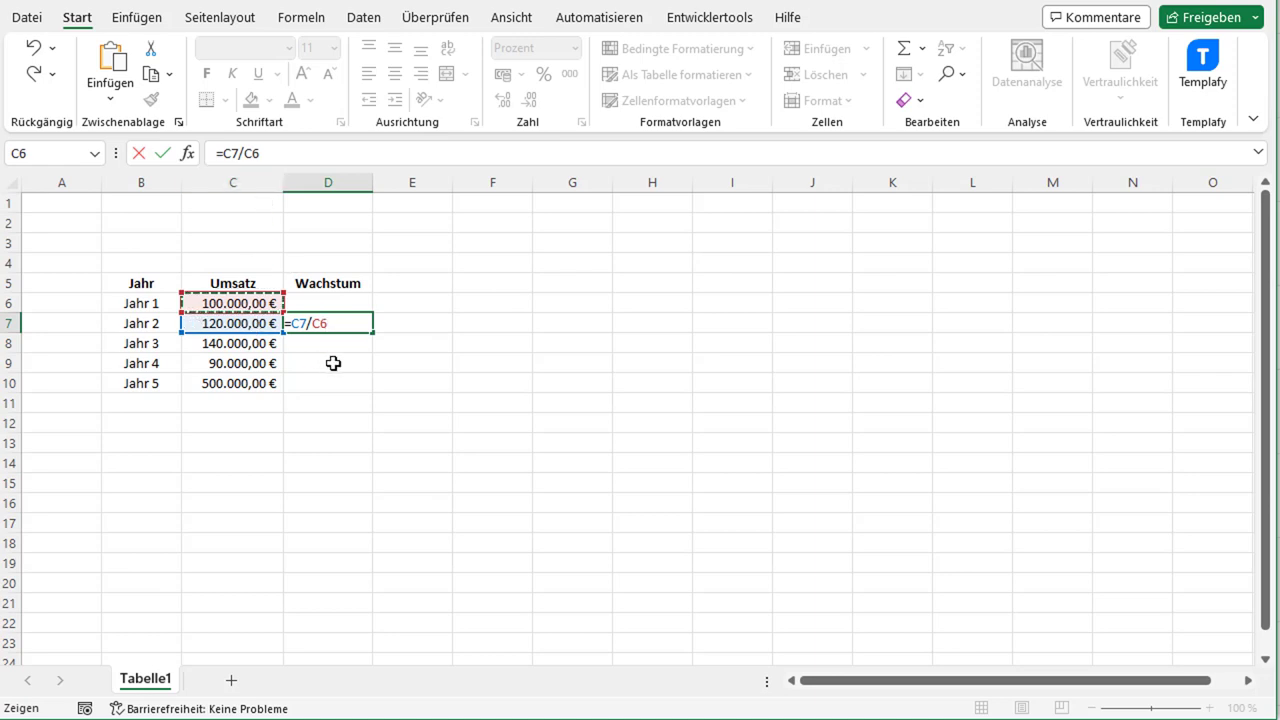
text(-)
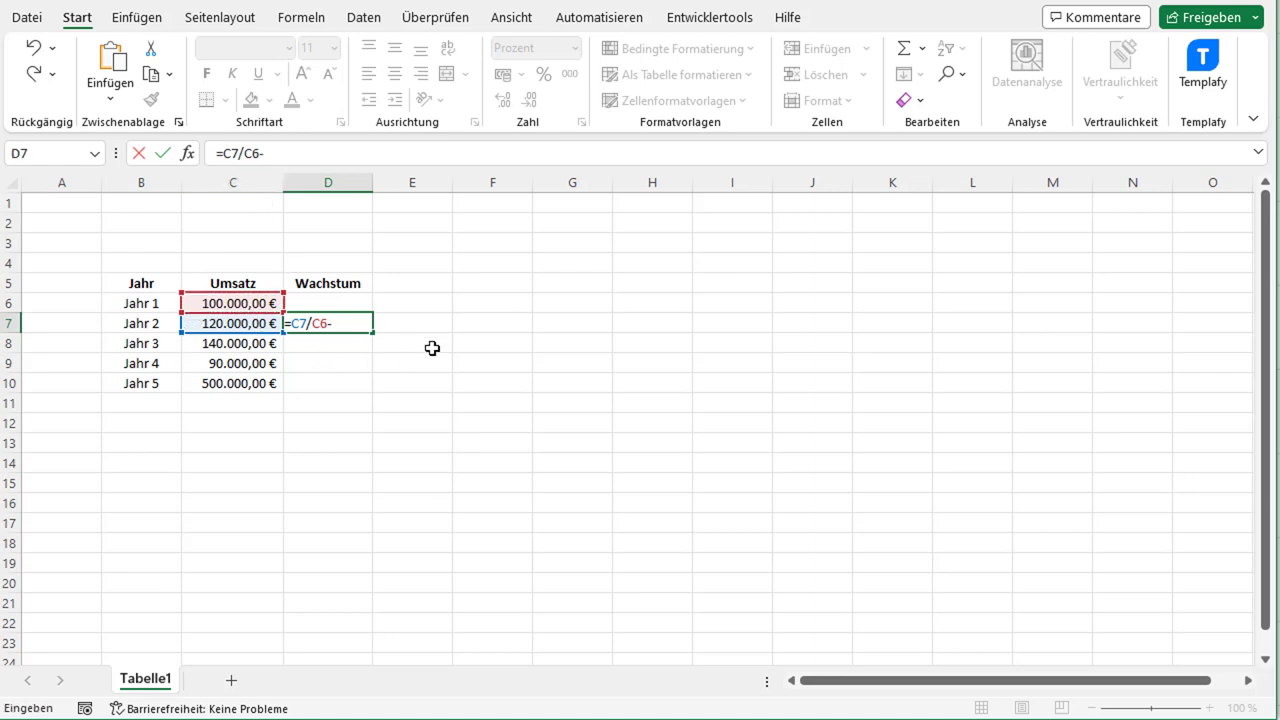
text(1)
key(Return)
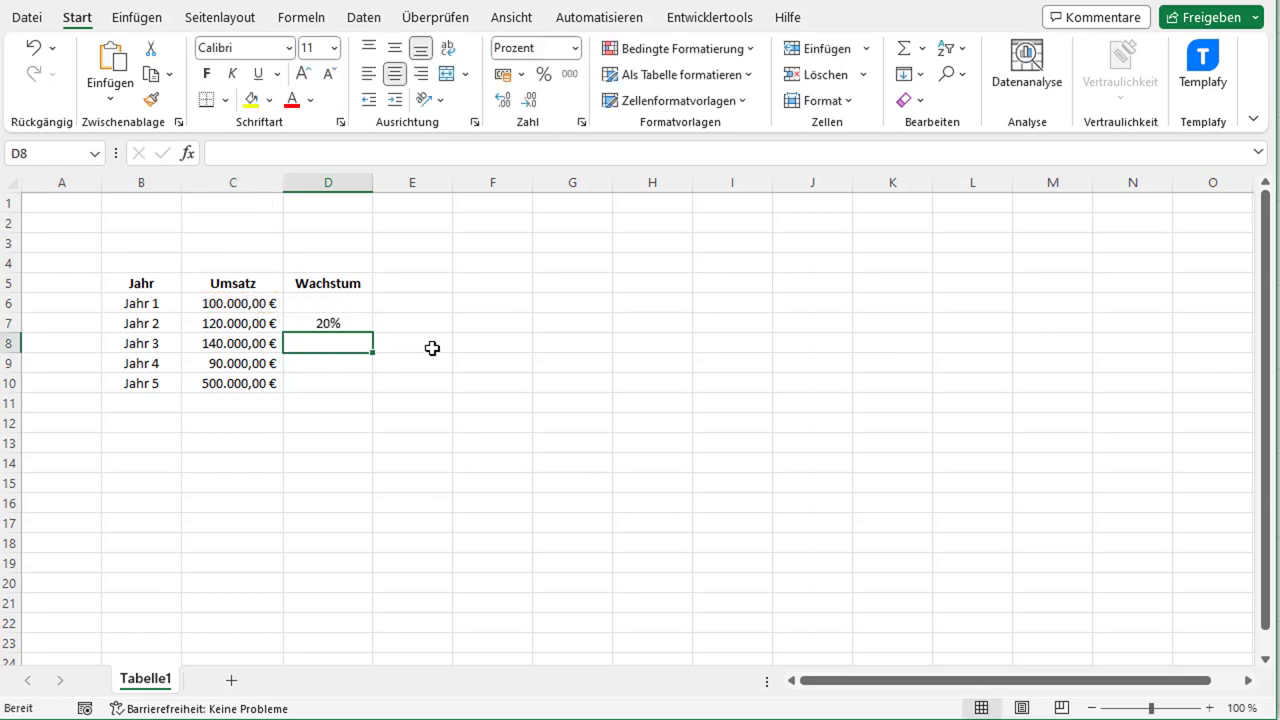
key(Up)
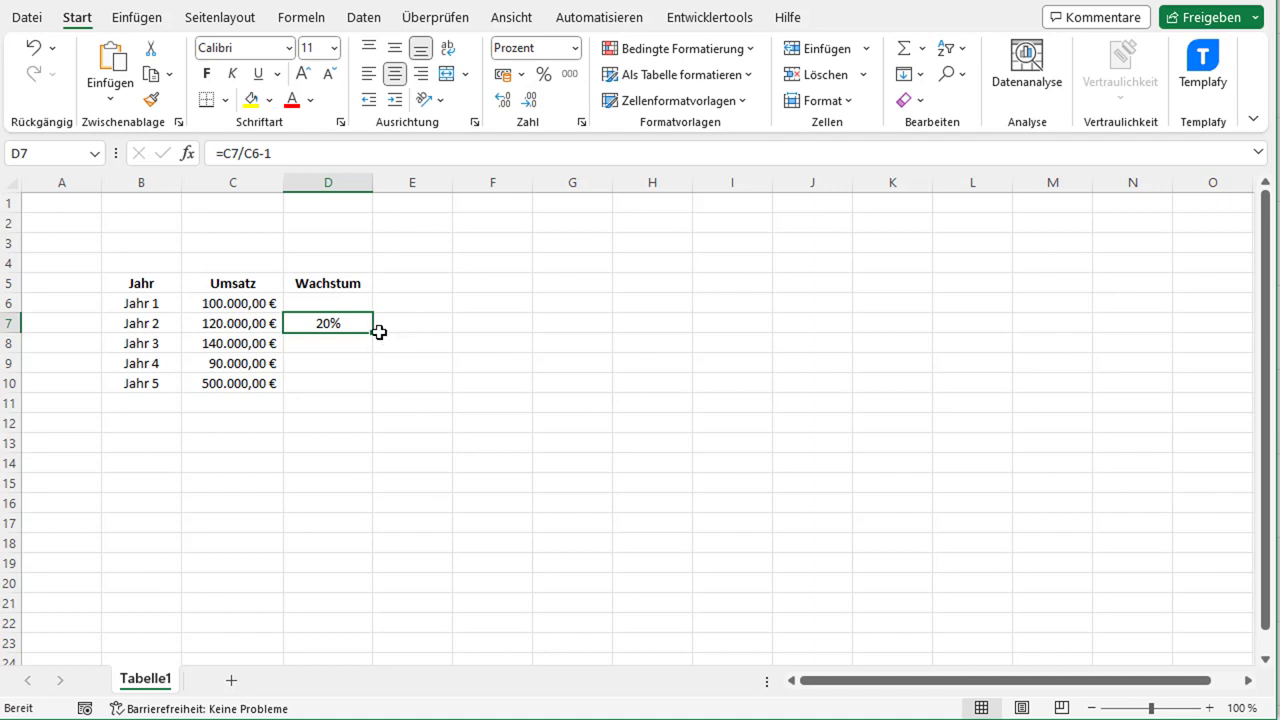
- Fill the growth formula from D7 down to D10 and check the Jahr 3 and Jahr 5 results
drag(373, 332, 362, 389)
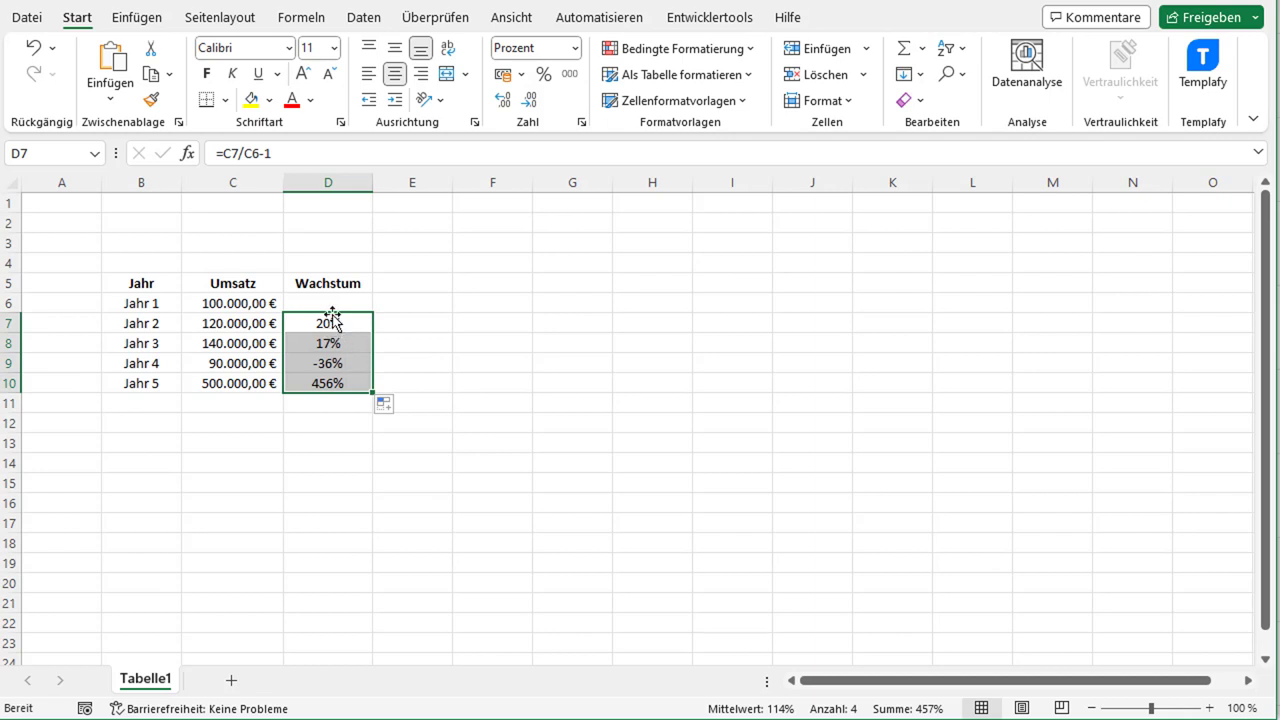
click(318, 343)
click(338, 400)
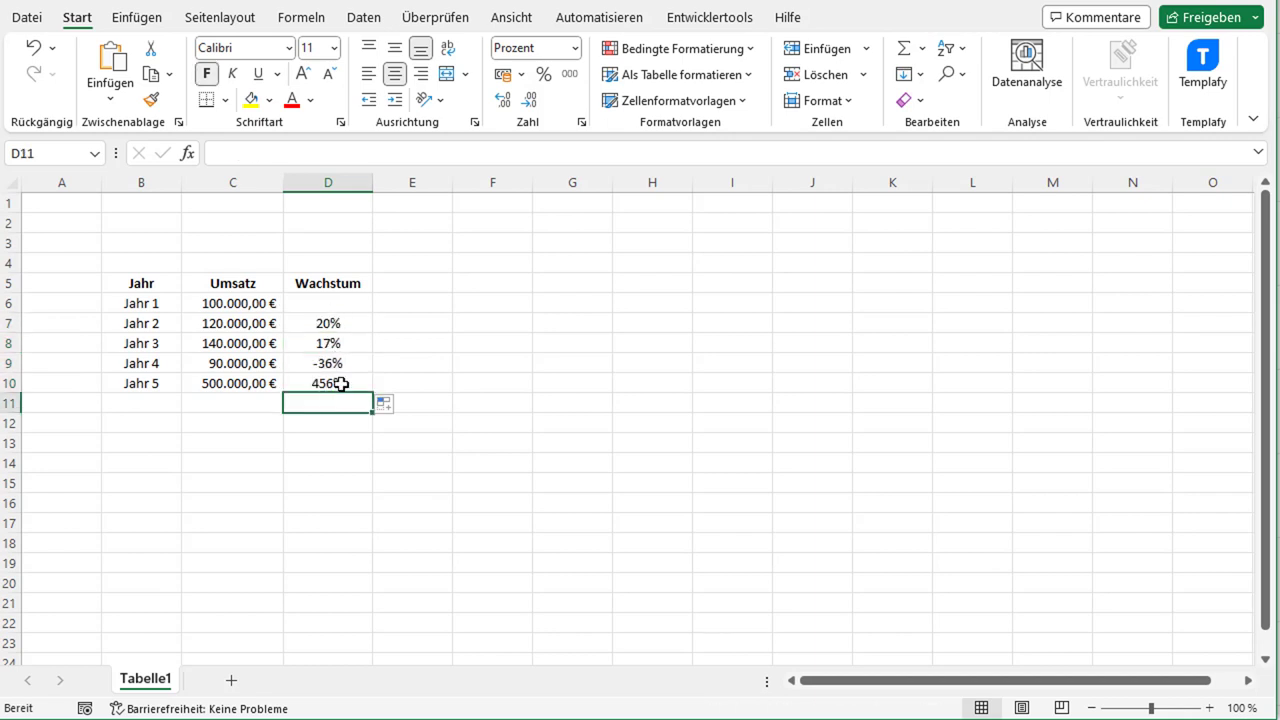
click(340, 386)
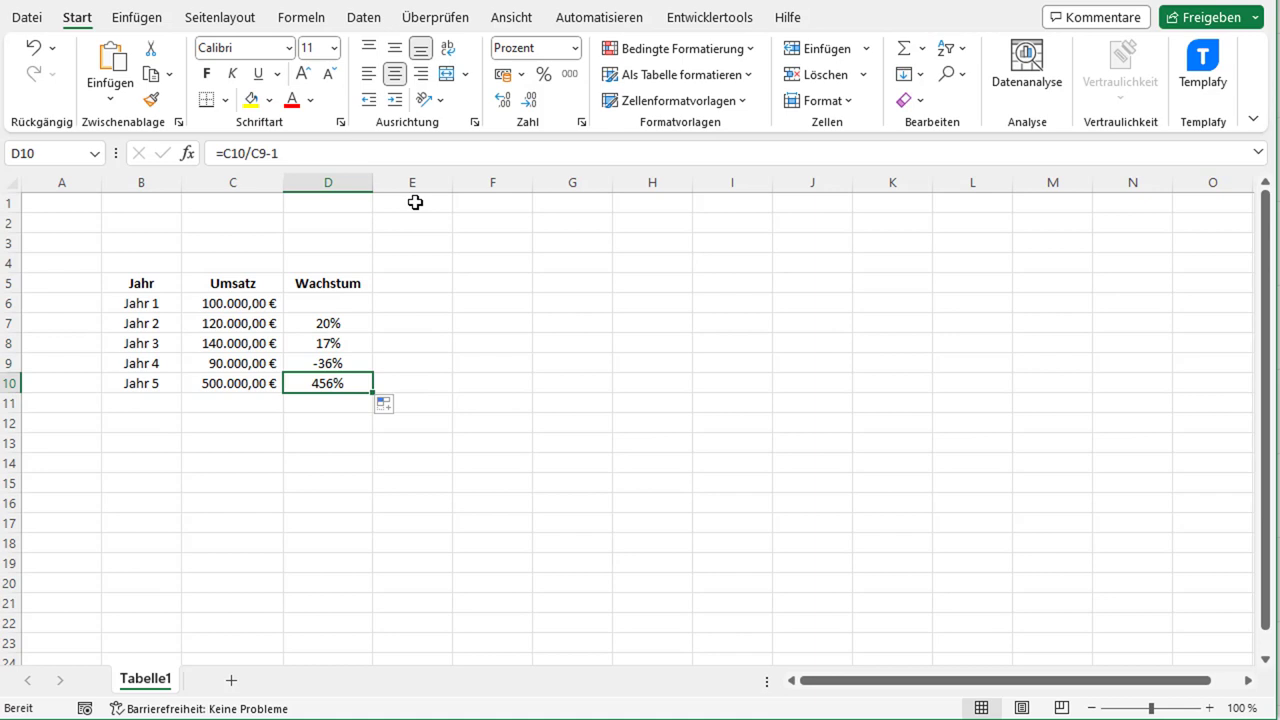
click(200, 403)
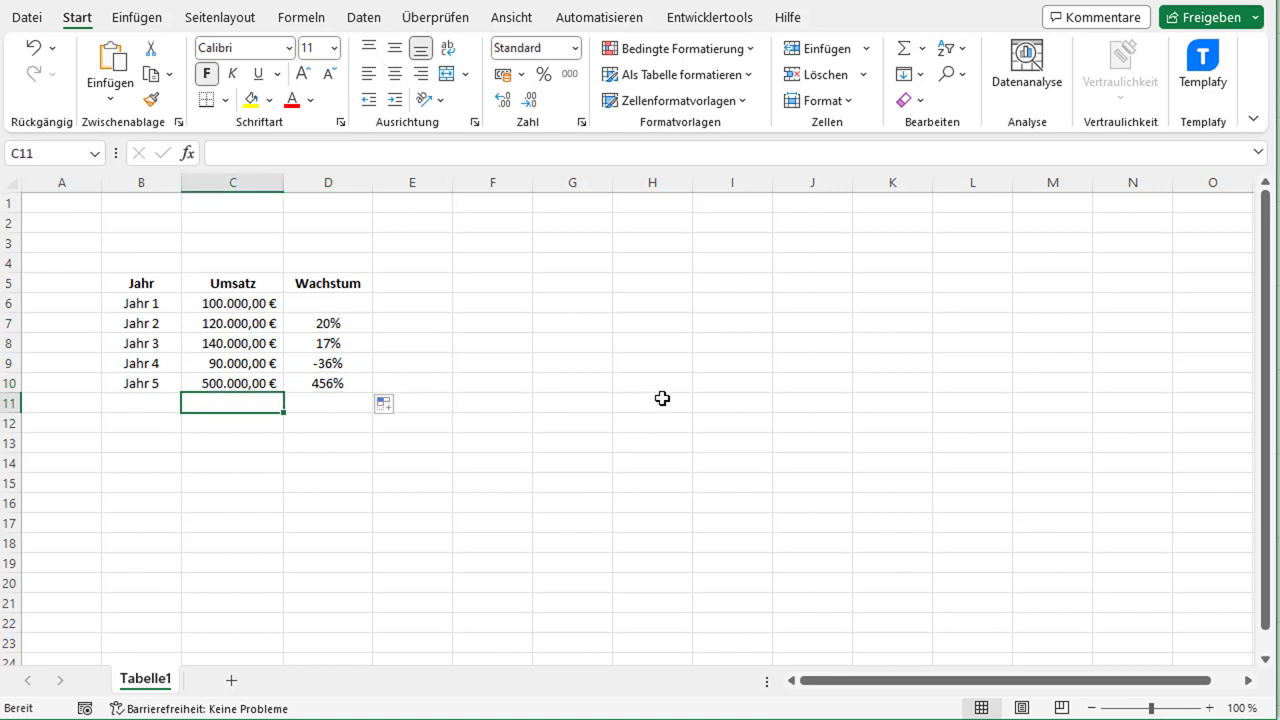
- Label C11 'Mittelwert' and enter =MITTELWERT(D7:D10) in D11, showing 114%
text(Mittelwe)
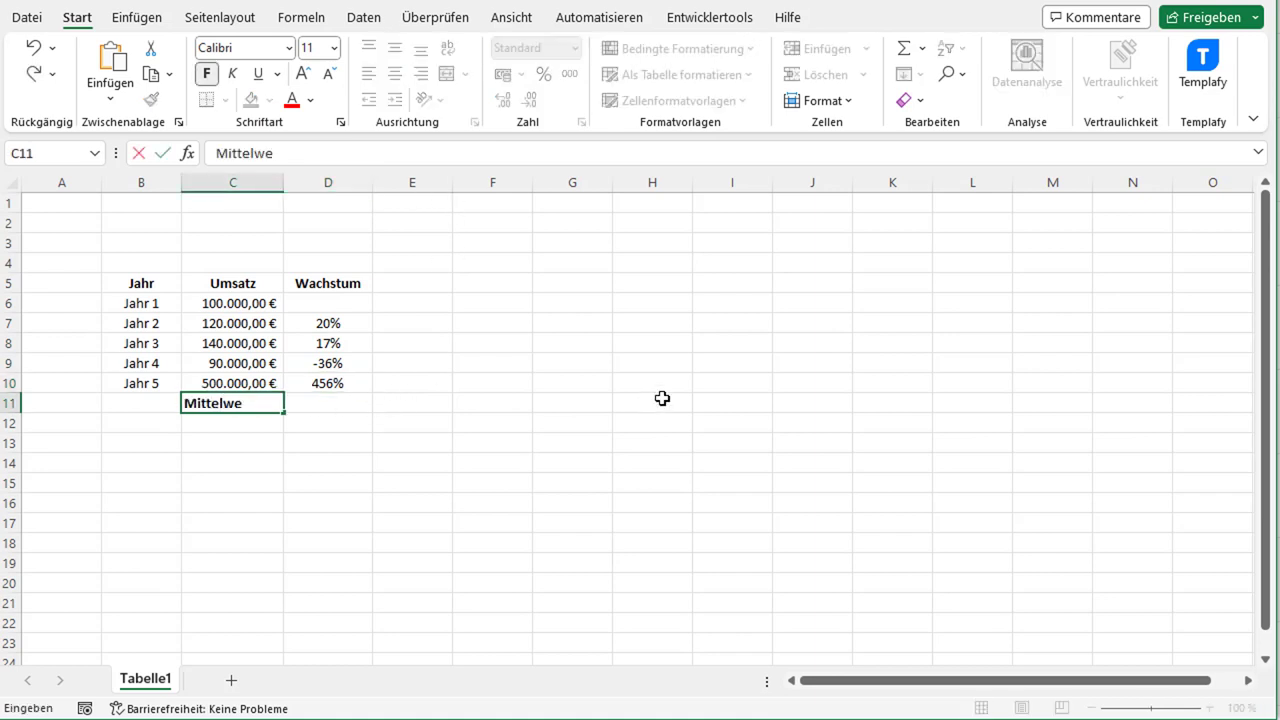
text(rt)
key(Tab)
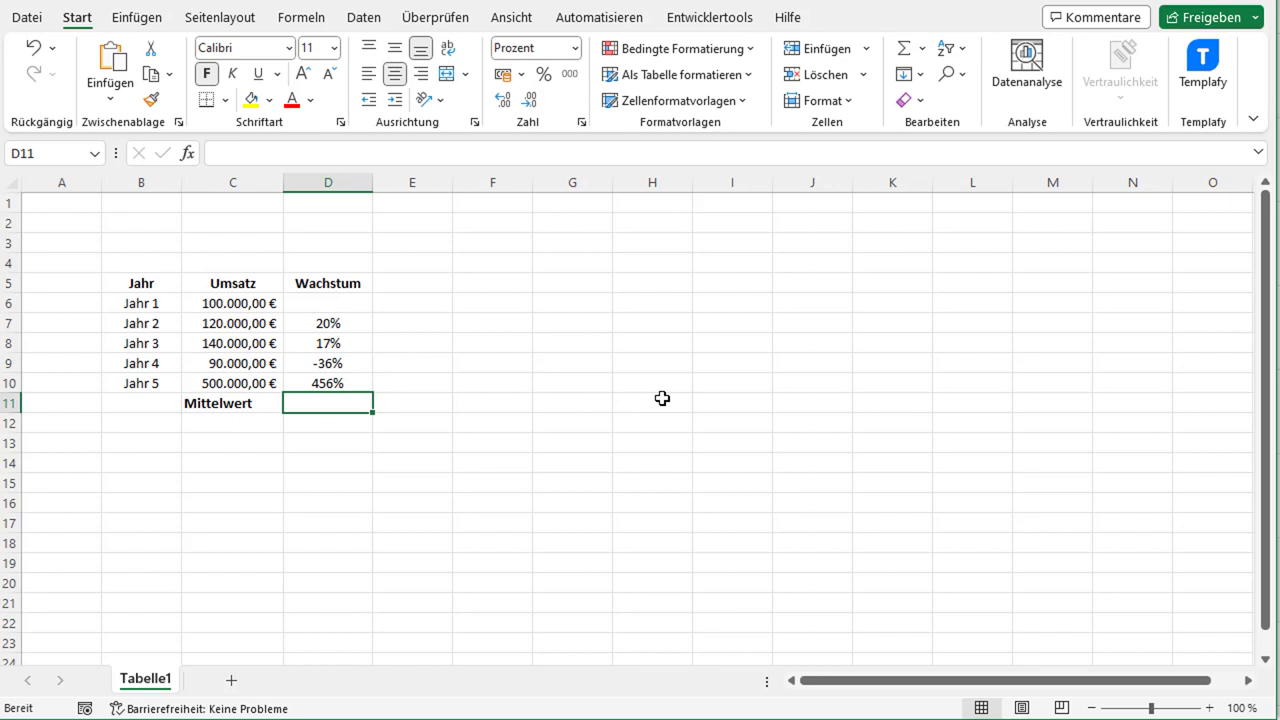
text(=MI)
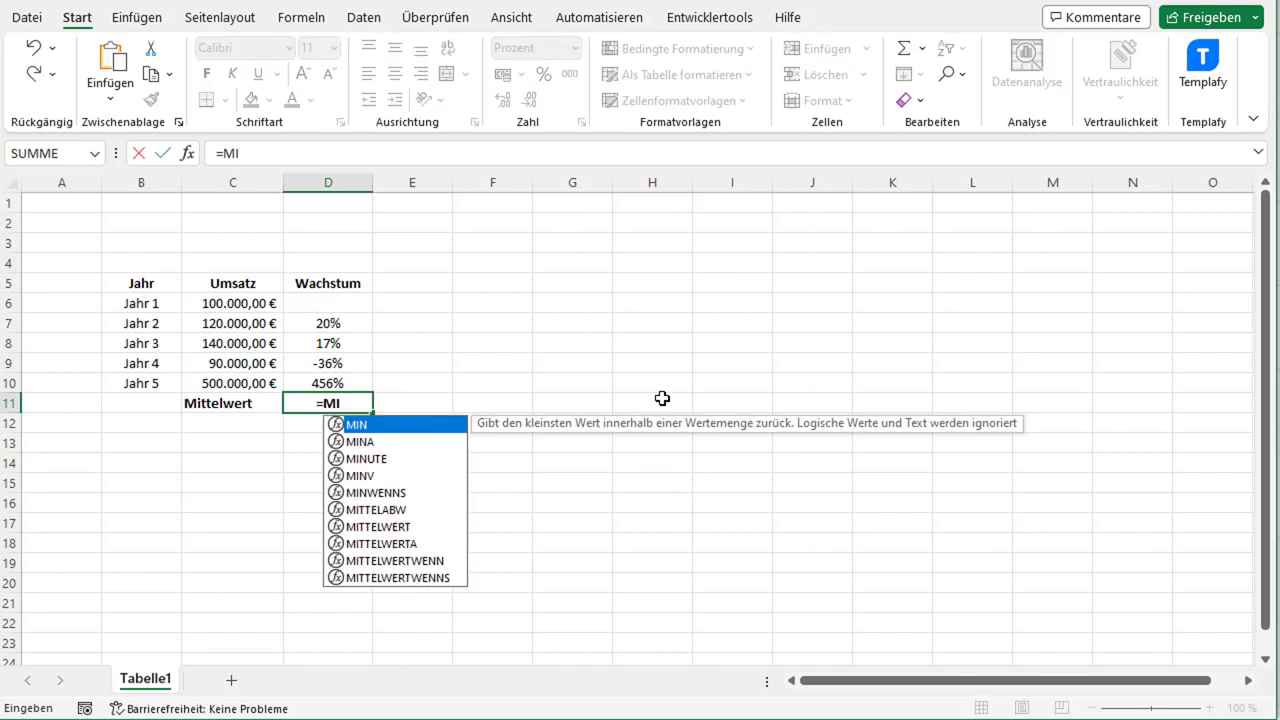
text(TTE)
key(Down)
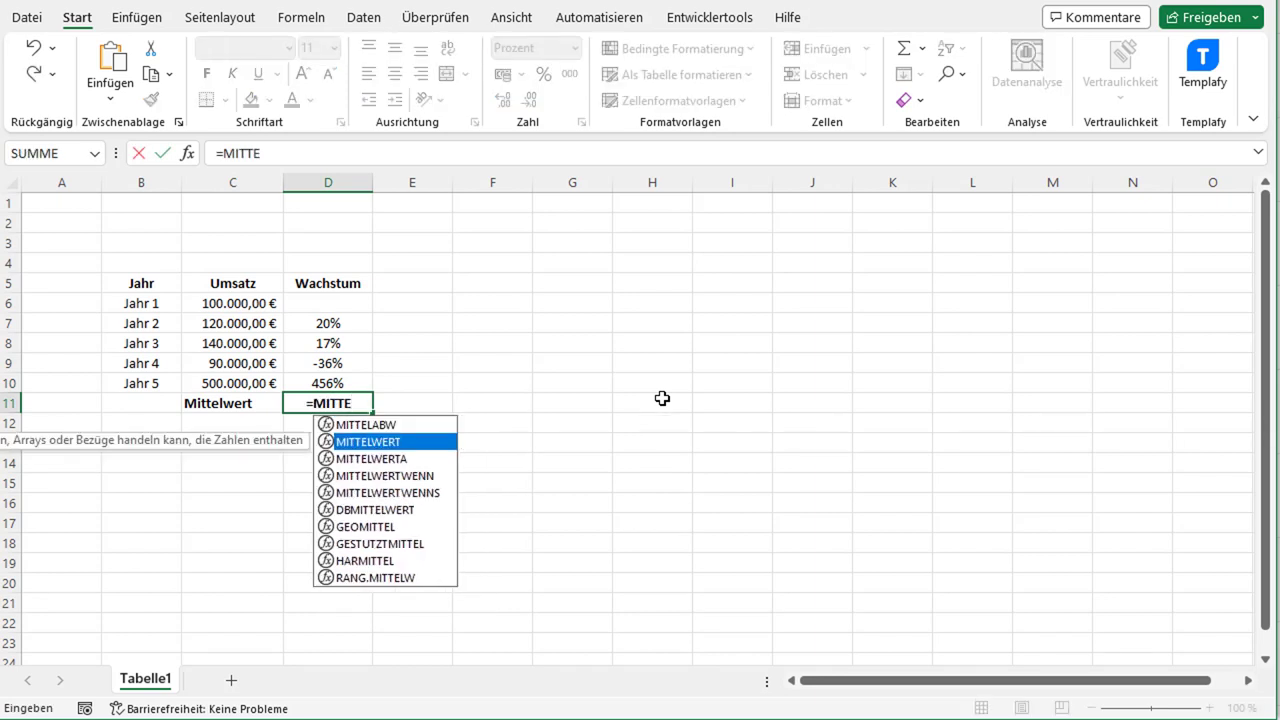
key(Tab)
drag(347, 327, 344, 380)
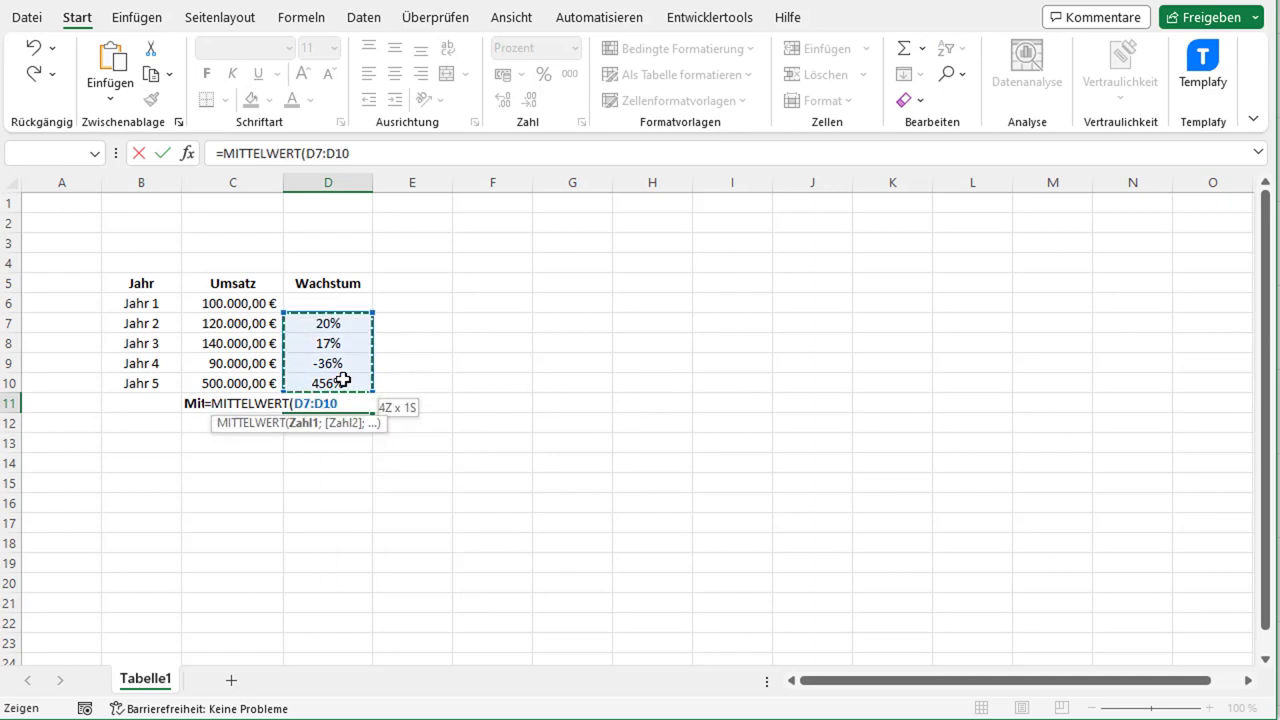
text())
key(ctrl+Return)
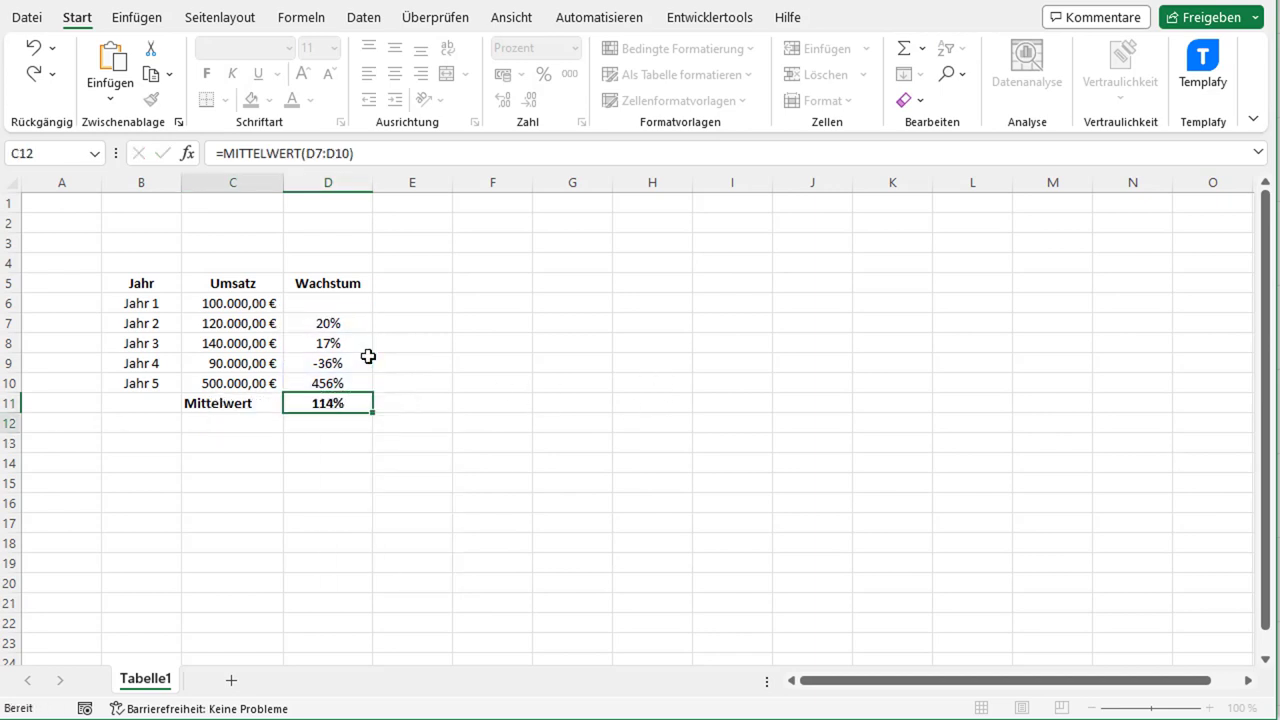
key(Left)
click(339, 401)
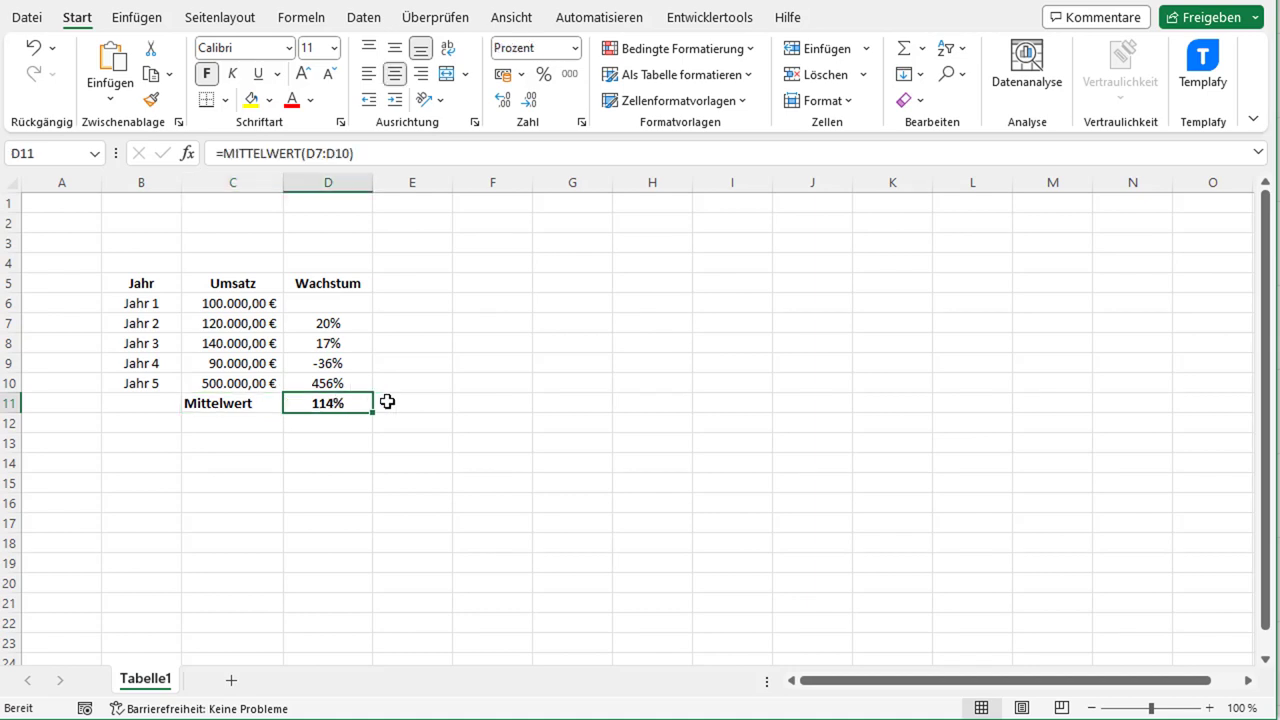